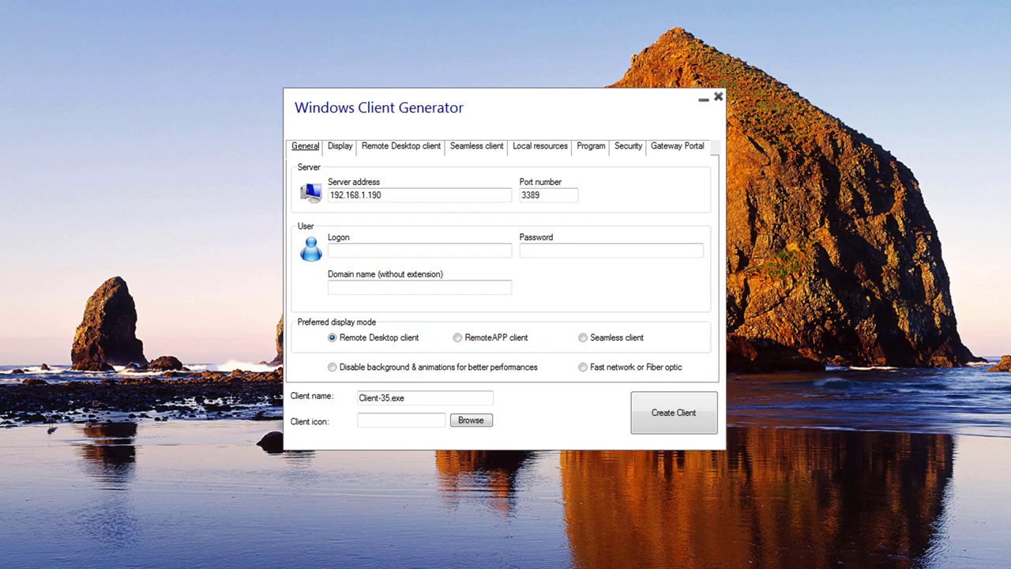
# - Keep server 192.168.1.190 on port 3389, then enter the user's logon name and a four-digit password
pyautogui.click(383, 194)
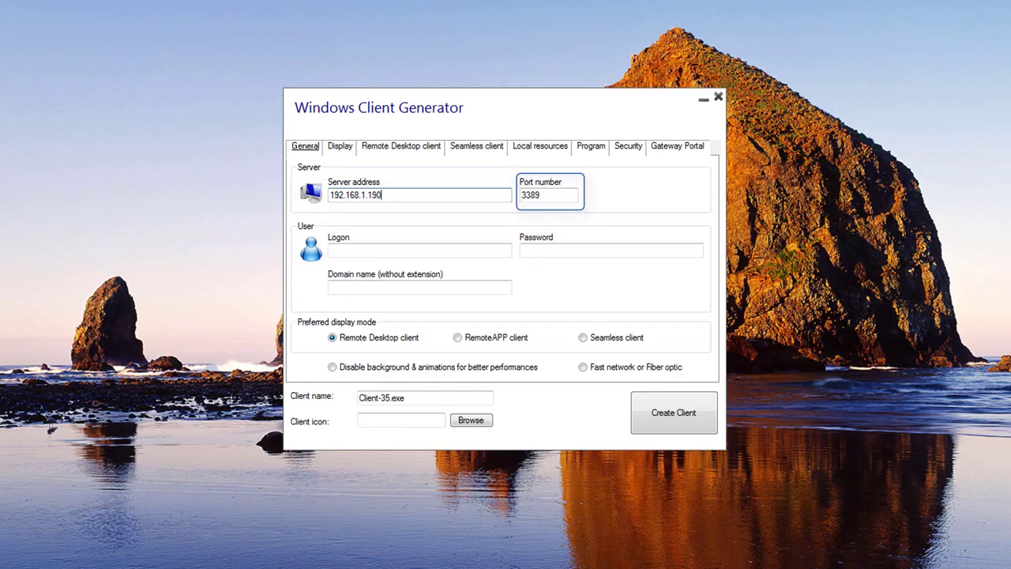
pyautogui.press('Tab')
pyautogui.press('Tab')
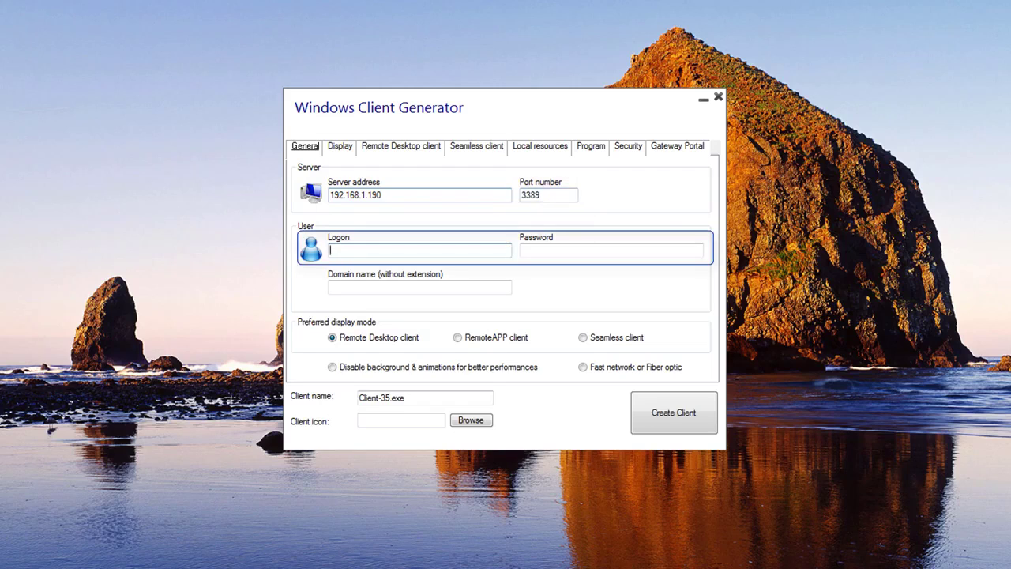
pyautogui.write('John')
pyautogui.press('Tab')
pyautogui.write('1234')
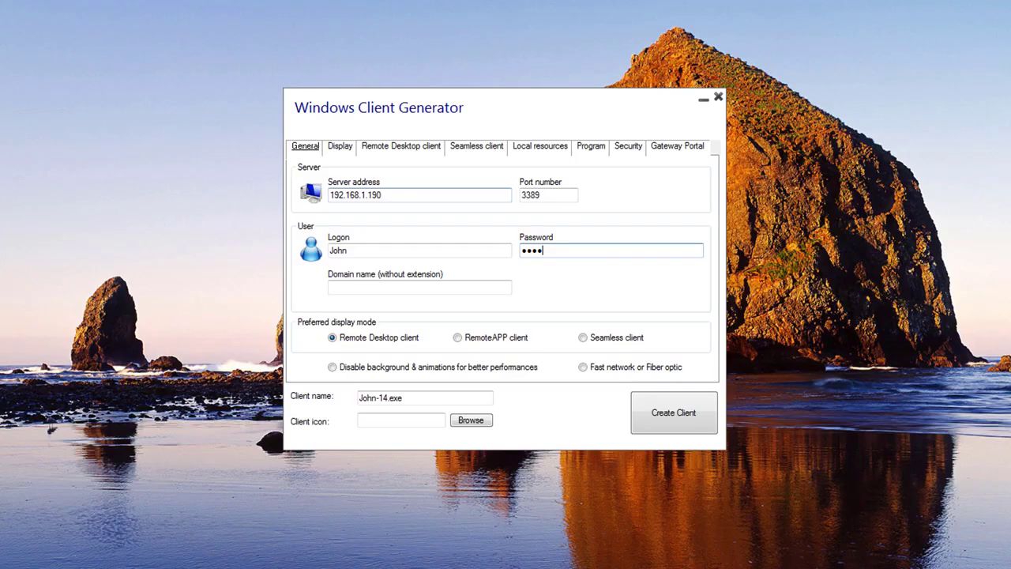
# - Replace the logon with nosavecredentials and paste in its password, making the client nosavecredentials-46.exe
pyautogui.click(419, 251)
pyautogui.write('nosavecredentials')
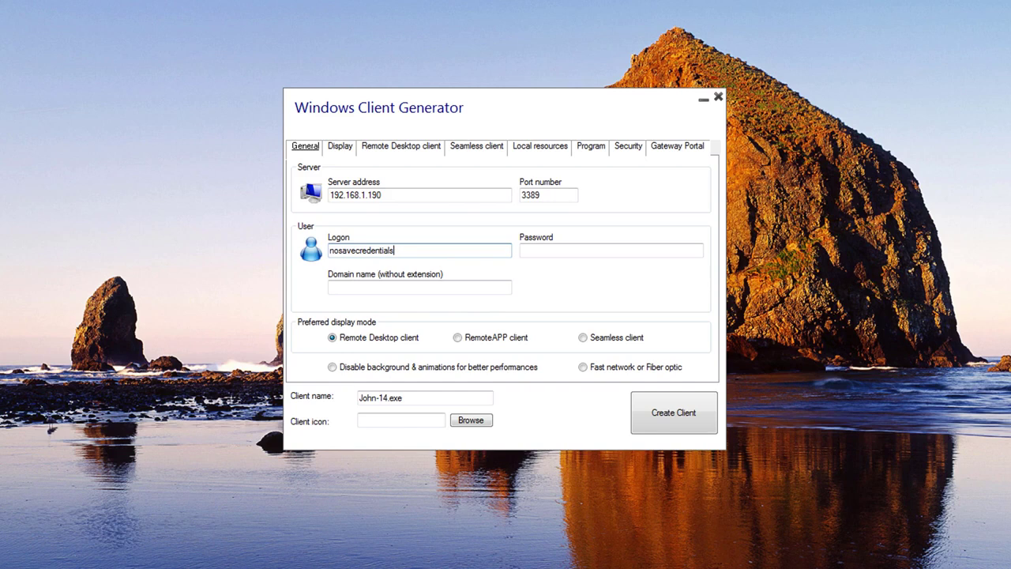
pyautogui.press('Tab')
pyautogui.hotkey('ctrl', 'v')
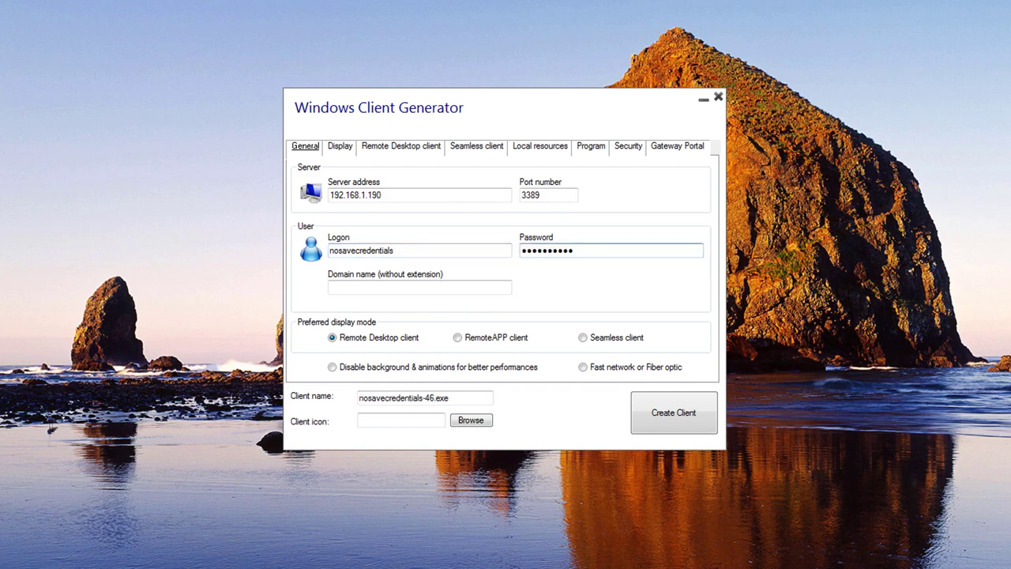
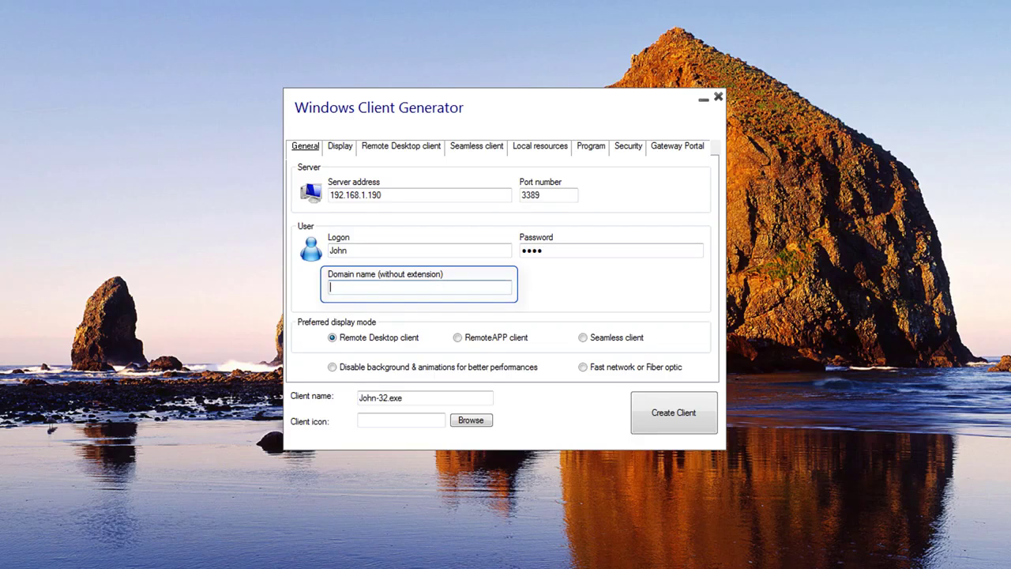
# - Enter TSPLUS as the domain name and choose RemoteAPP client as the preferred display mode
pyautogui.write('TSPLUS')
pyautogui.click(379, 338)
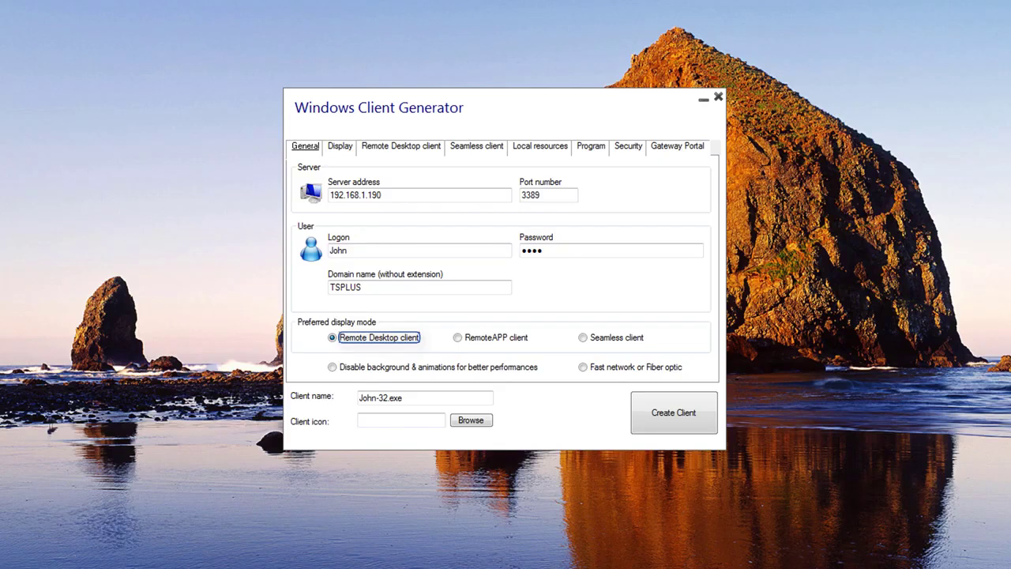
pyautogui.click(458, 338)
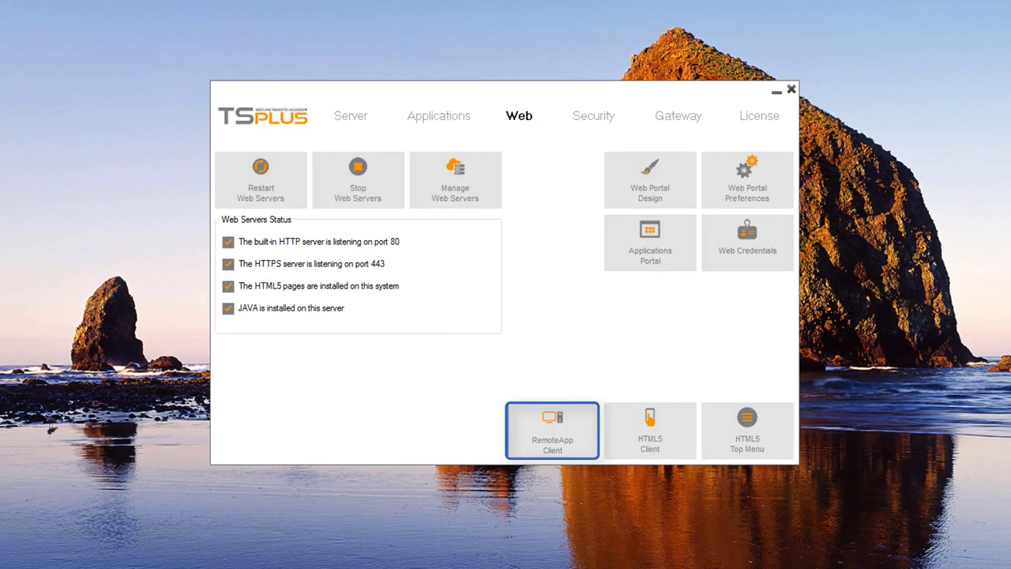
# - Keep RemoteApp resolution and 32-bit pixel depth, choose the web printer, and save the RemoteApp client settings
pyautogui.press('Return')
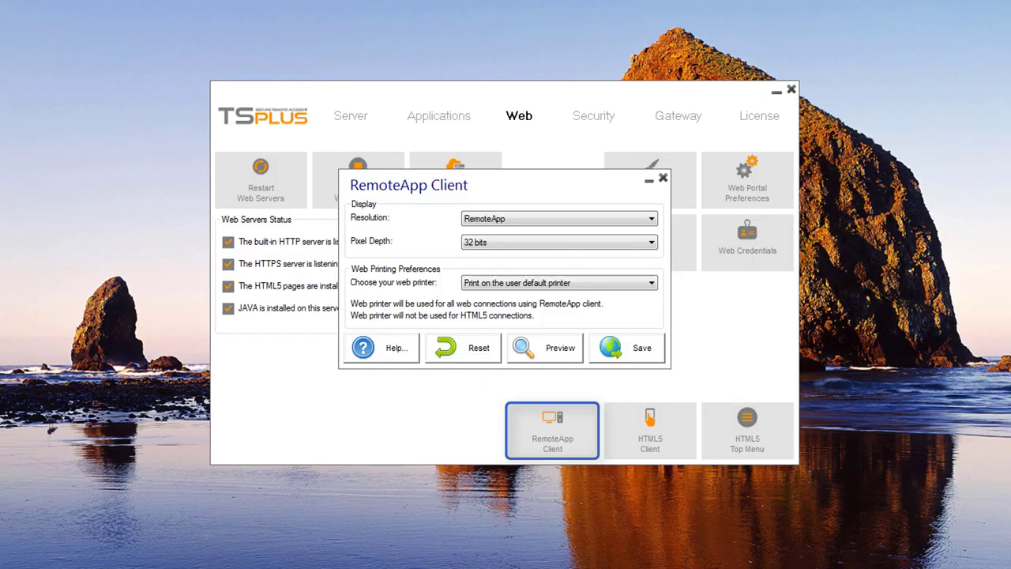
pyautogui.hotkey('alt', 'Down')
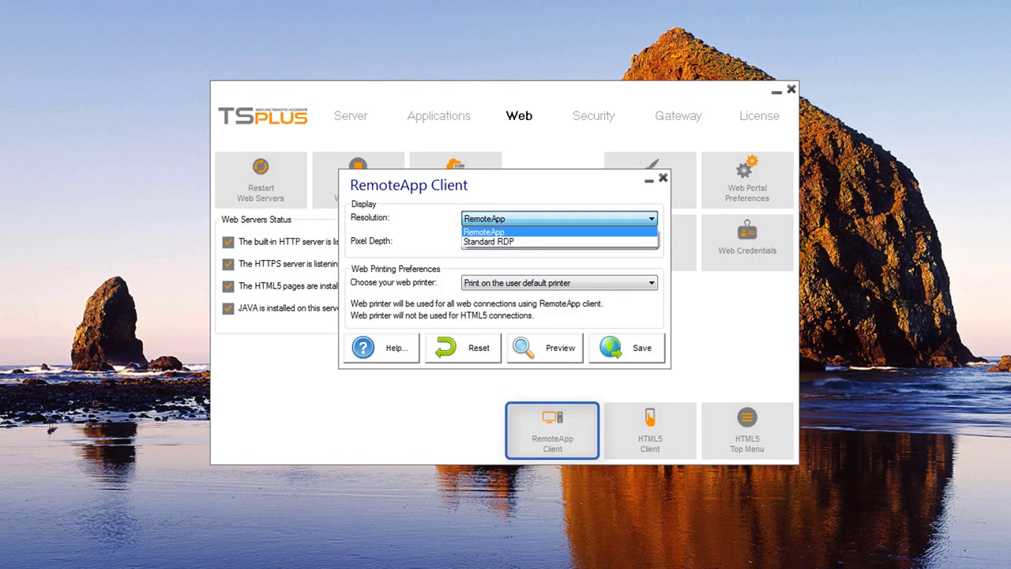
pyautogui.press('Return')
pyautogui.hotkey('alt', 'Down')
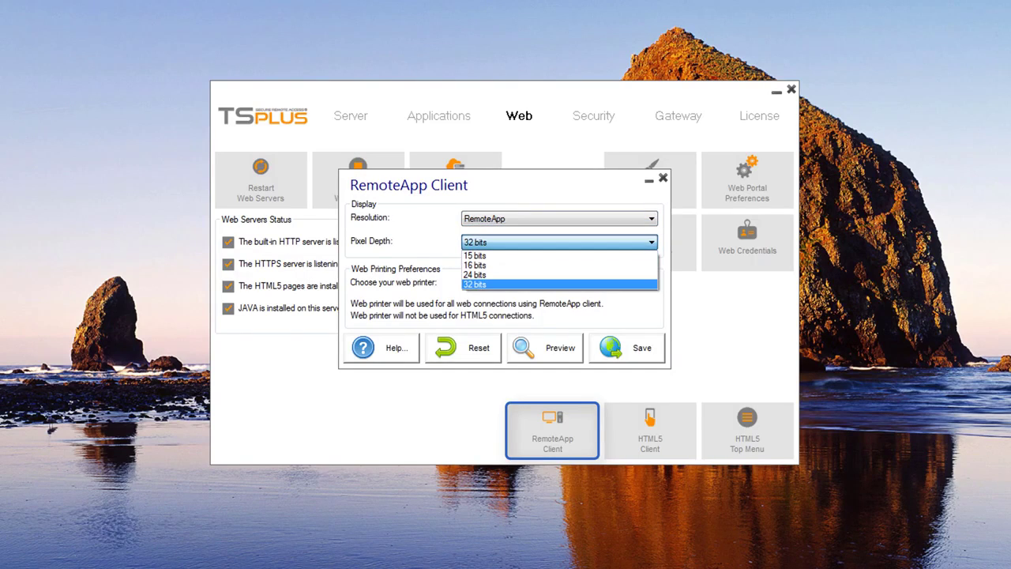
pyautogui.press('Return')
pyautogui.press('Tab')
pyautogui.hotkey('alt', 'Down')
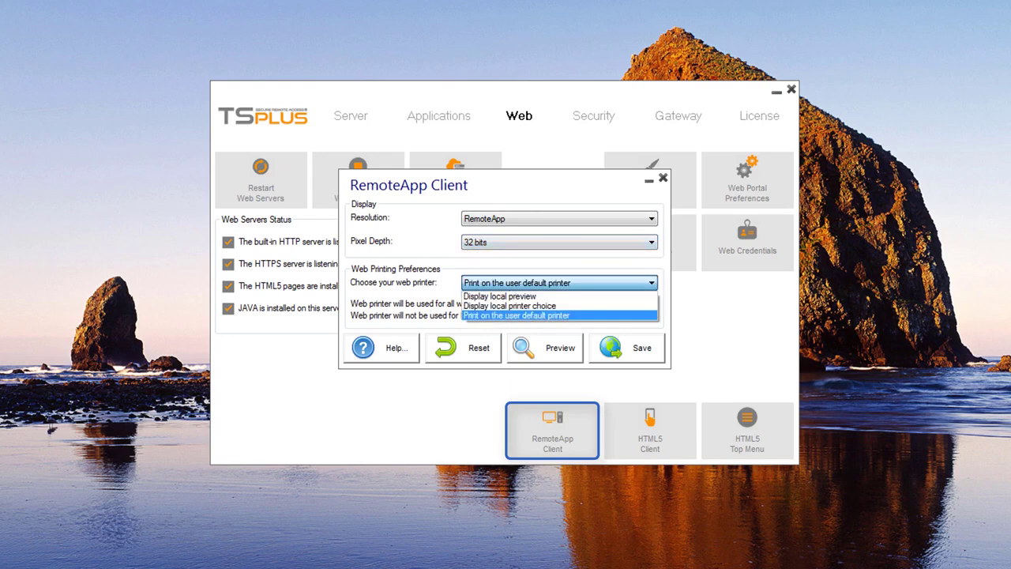
pyautogui.press('Return')
pyautogui.press('Return')
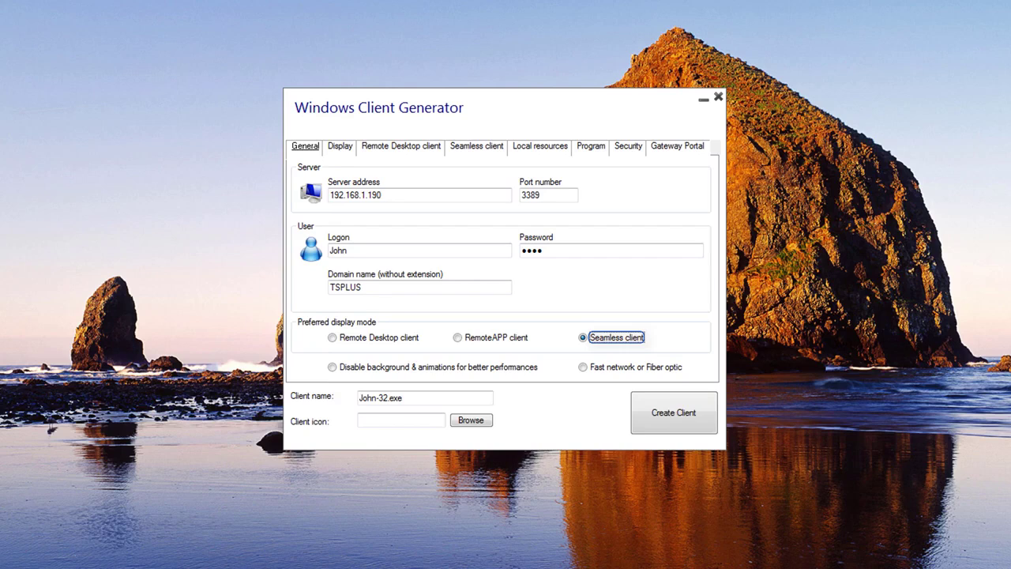
# - Switch the connection optimisation from disabling background and animations to 'Fast network or Fiber optic'
pyautogui.click(332, 367)
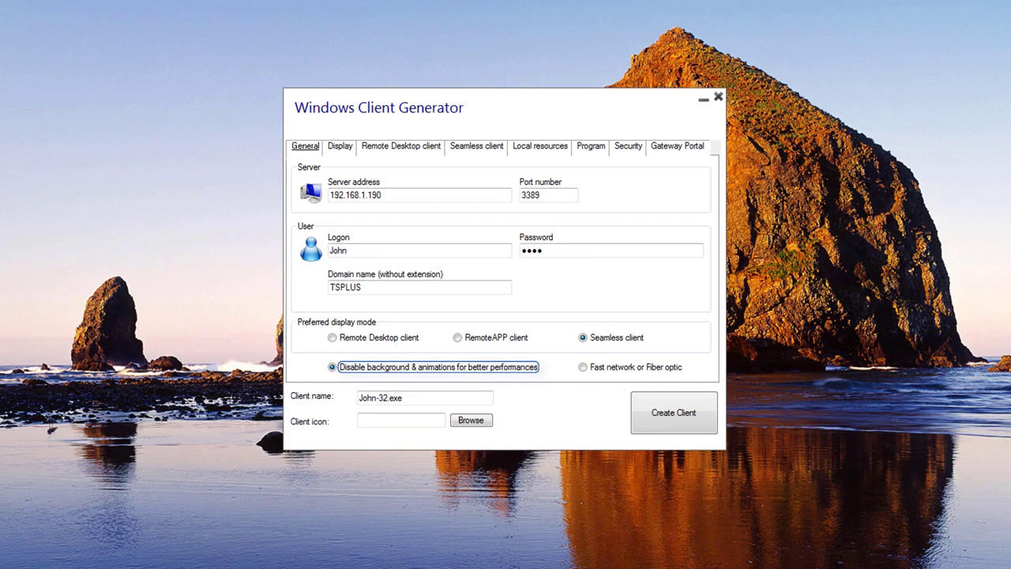
pyautogui.click(632, 367)
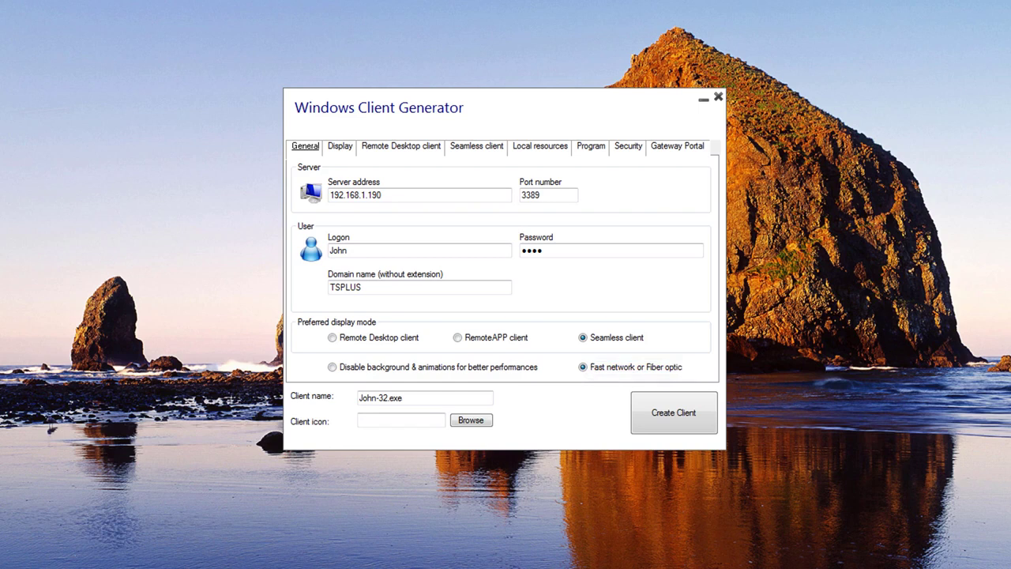
# - Remove the -32 suffix from the client name and set desktop.ico as the client icon
pyautogui.click(387, 397)
pyautogui.press('BackSpace')
pyautogui.press('BackSpace')
pyautogui.press('BackSpace')
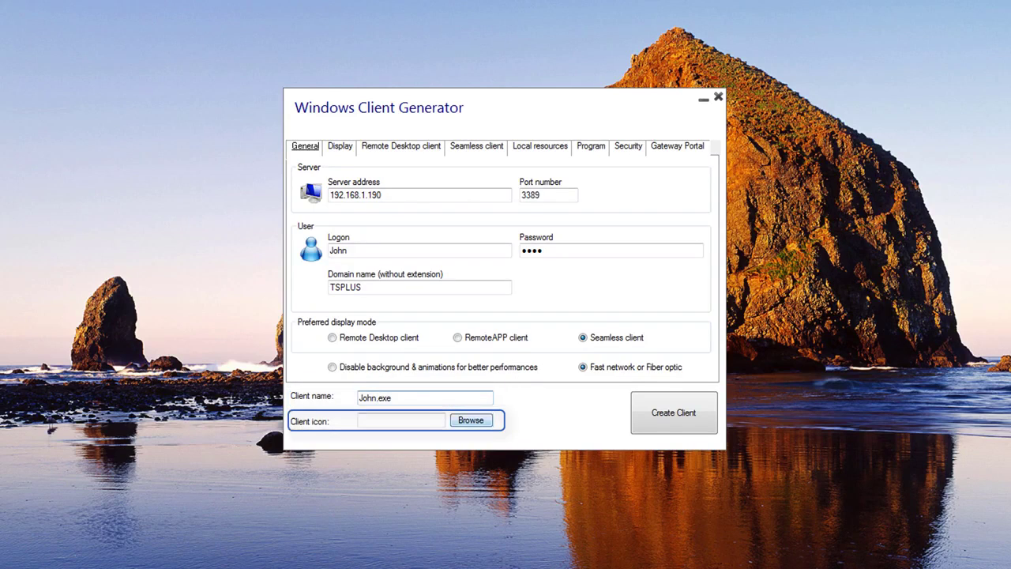
pyautogui.click(360, 420)
pyautogui.click(471, 420)
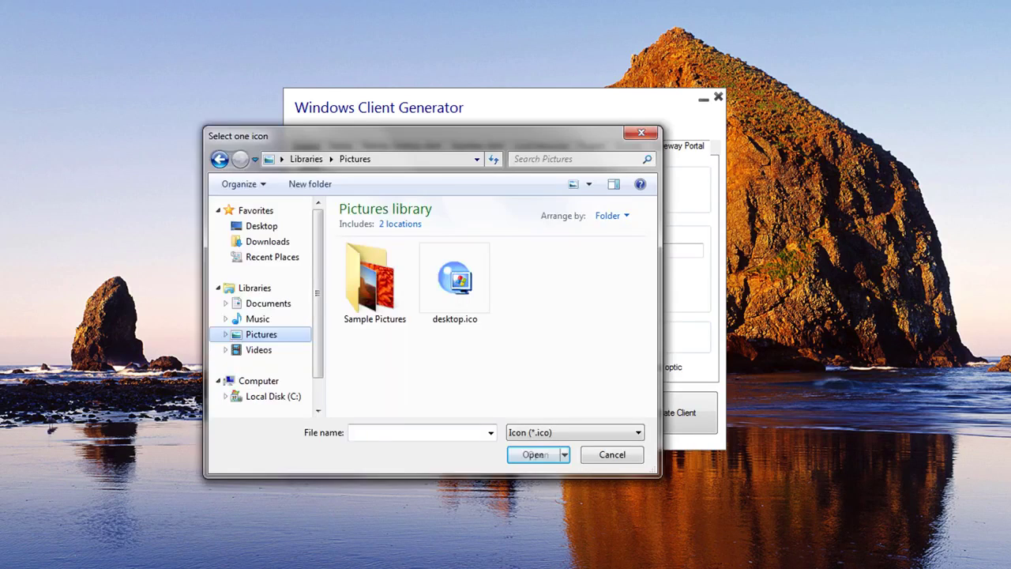
pyautogui.click(455, 283)
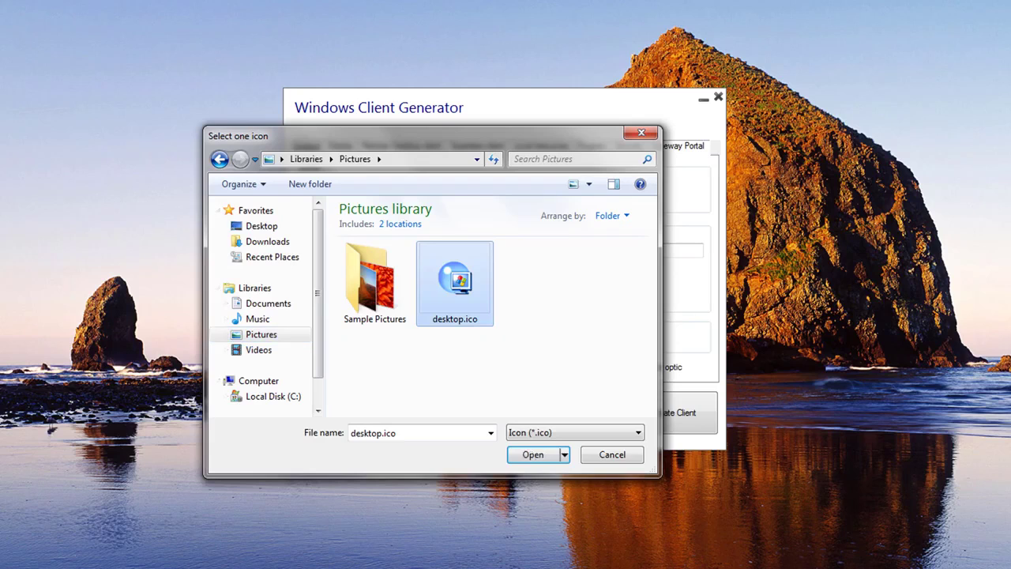
pyautogui.press('Return')
pyautogui.hotkey('ctrl', 'Tab')
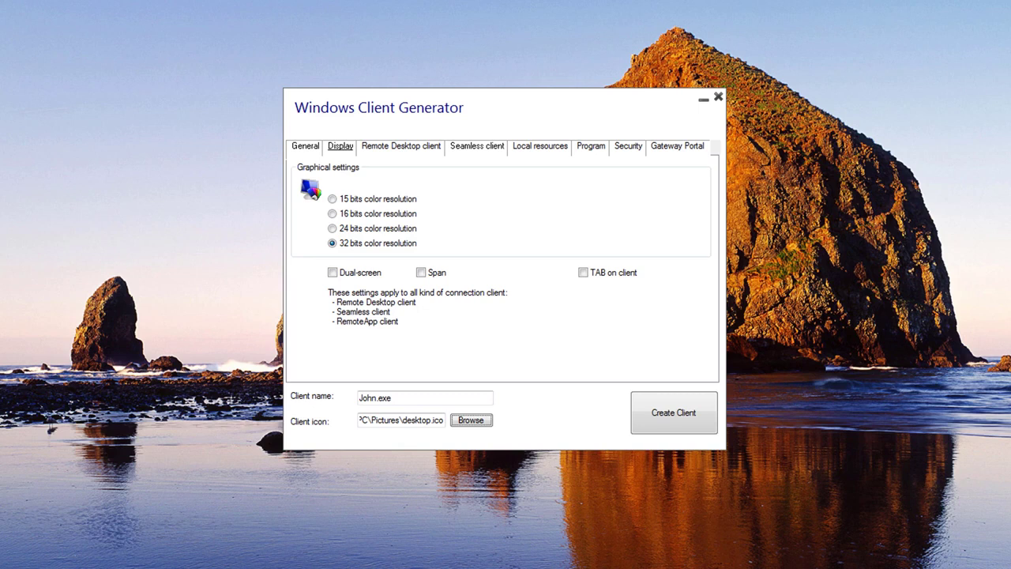
# - Tick the Dual-screen, Span and TAB on client display options
pyautogui.click(333, 272)
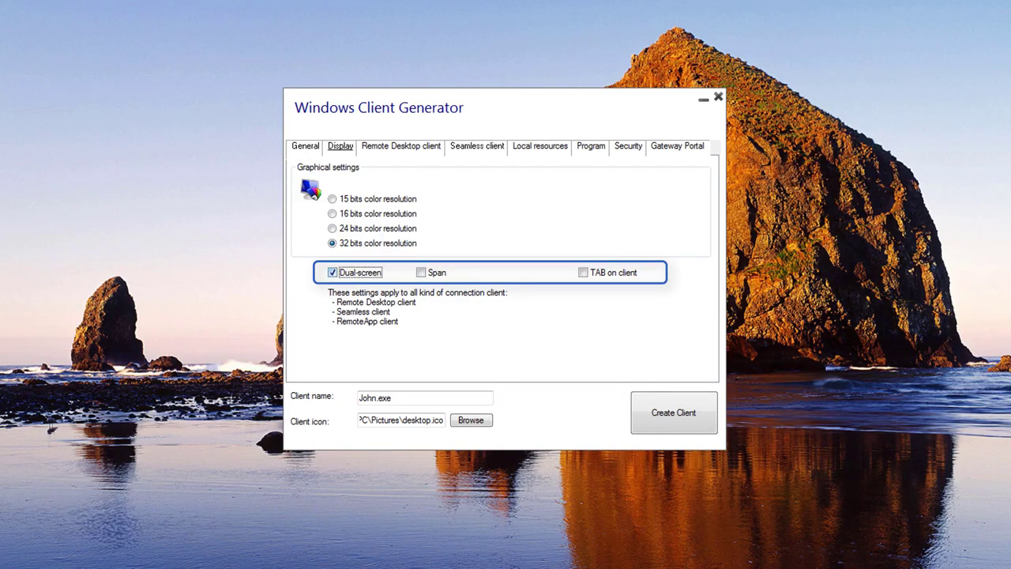
pyautogui.click(421, 272)
pyautogui.click(583, 272)
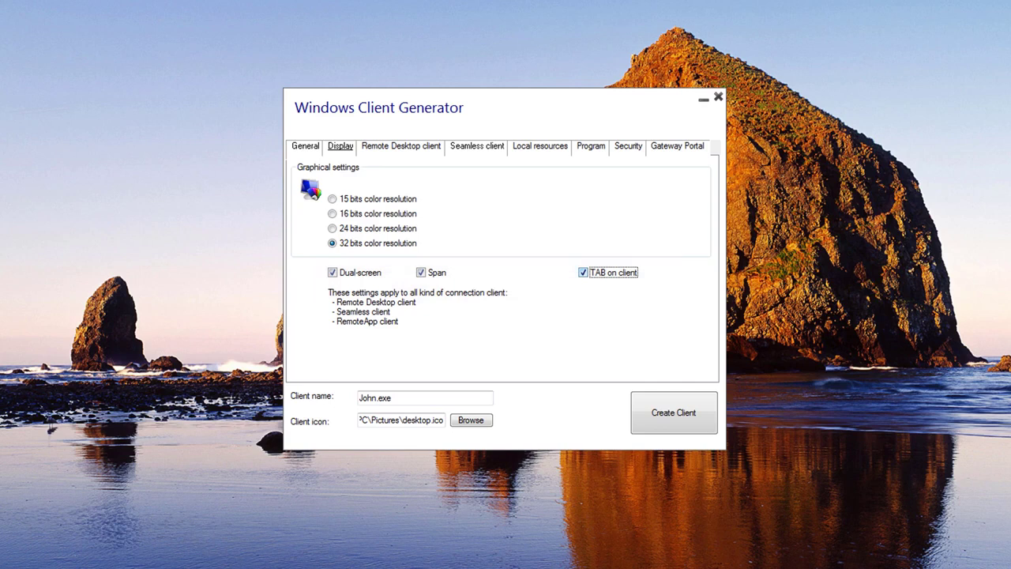
pyautogui.hotkey('ctrl', 'Tab')
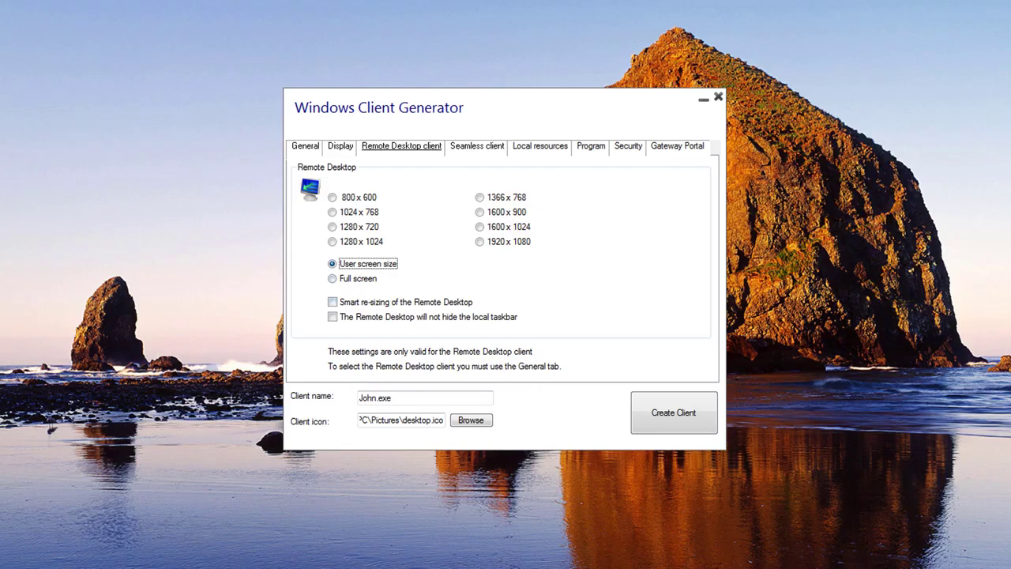
# - Enable Smart re-sizing and the option that keeps the local taskbar visible
pyautogui.click(333, 302)
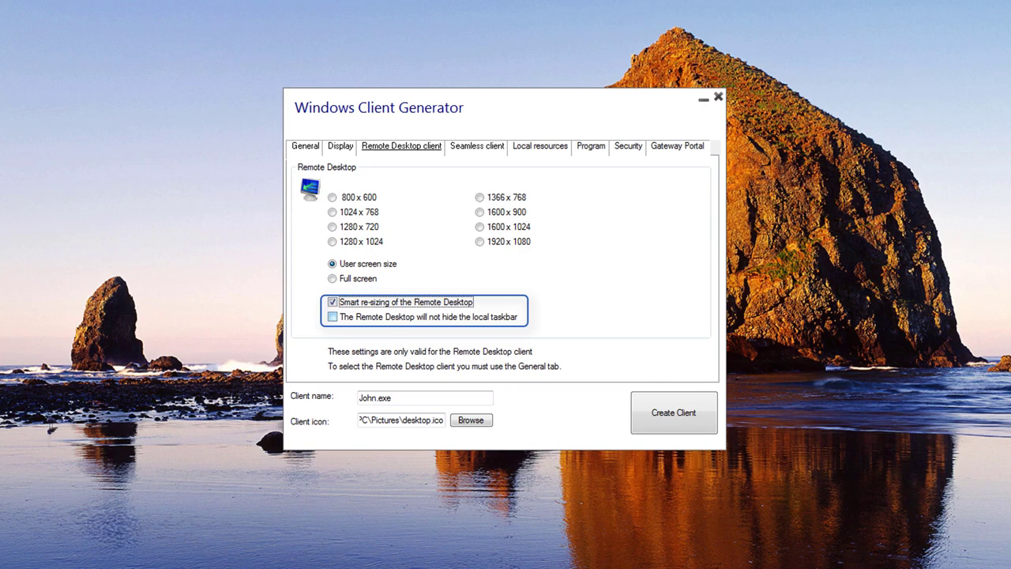
pyautogui.click(332, 317)
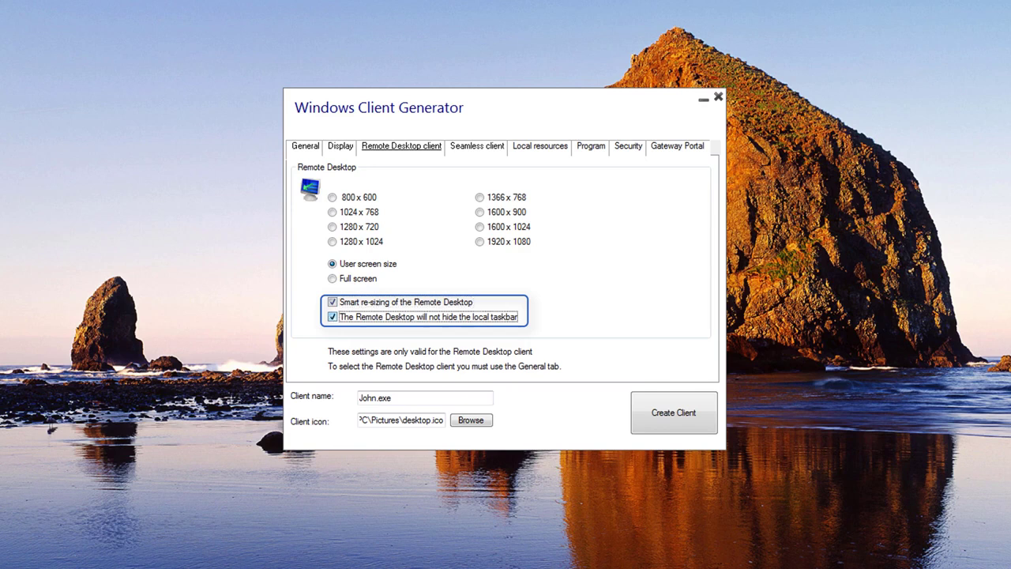
pyautogui.click(541, 145)
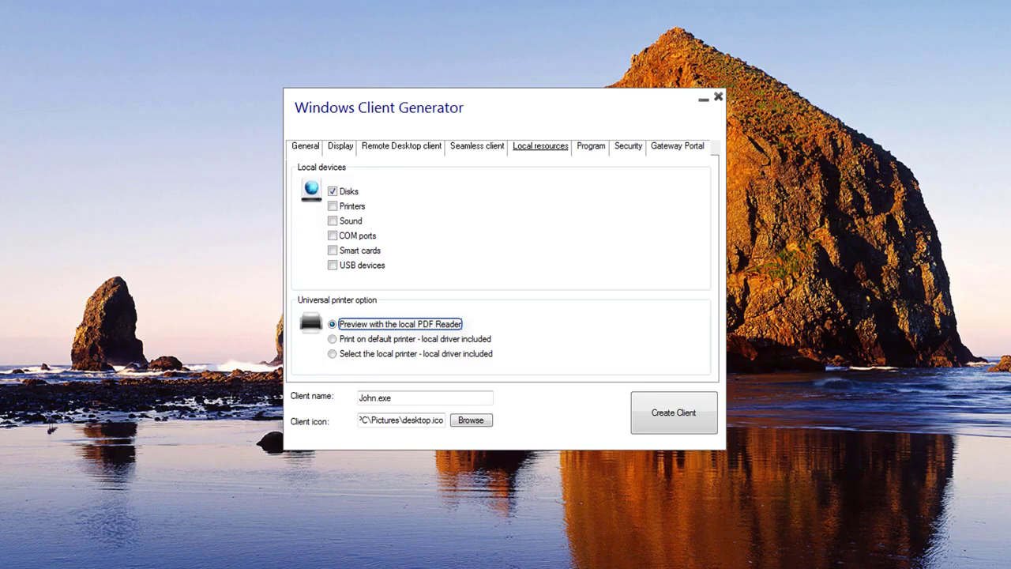
# - Set the universal printer option to 'Select the local printer - local driver included'
pyautogui.click(332, 339)
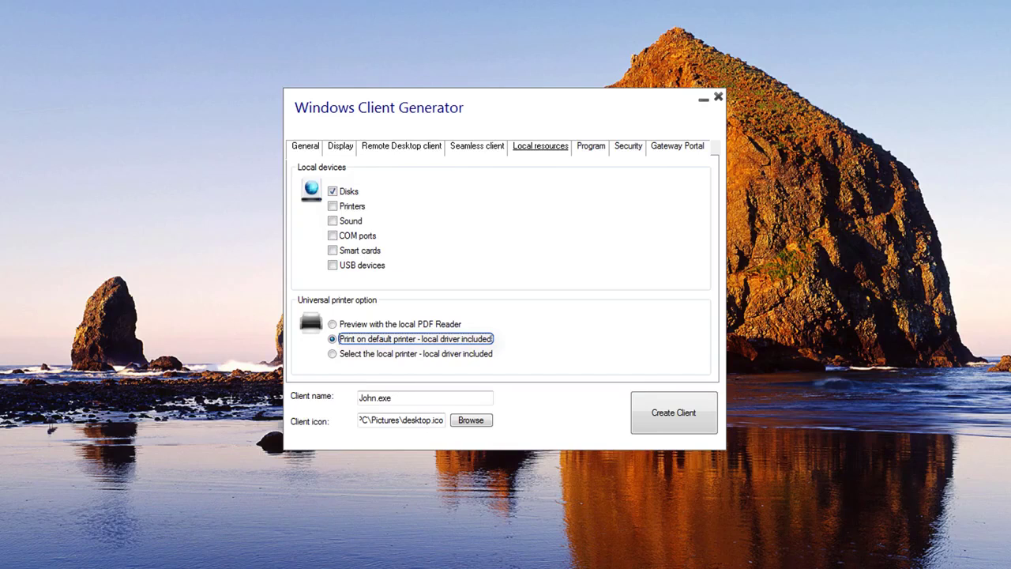
pyautogui.click(331, 353)
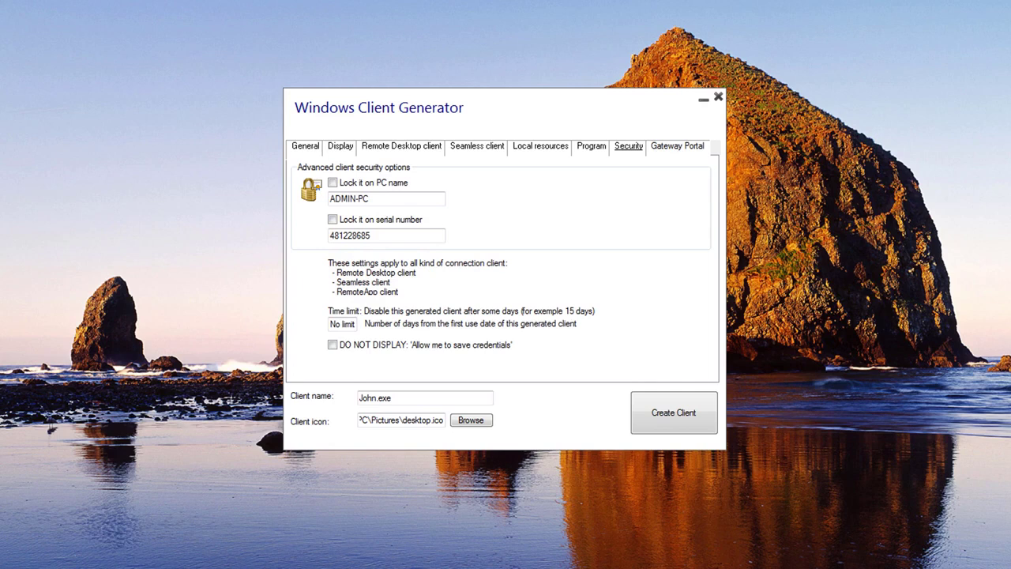
# - Lock the client to the serial number and PC name, and set a 15-day time limit
pyautogui.click(332, 219)
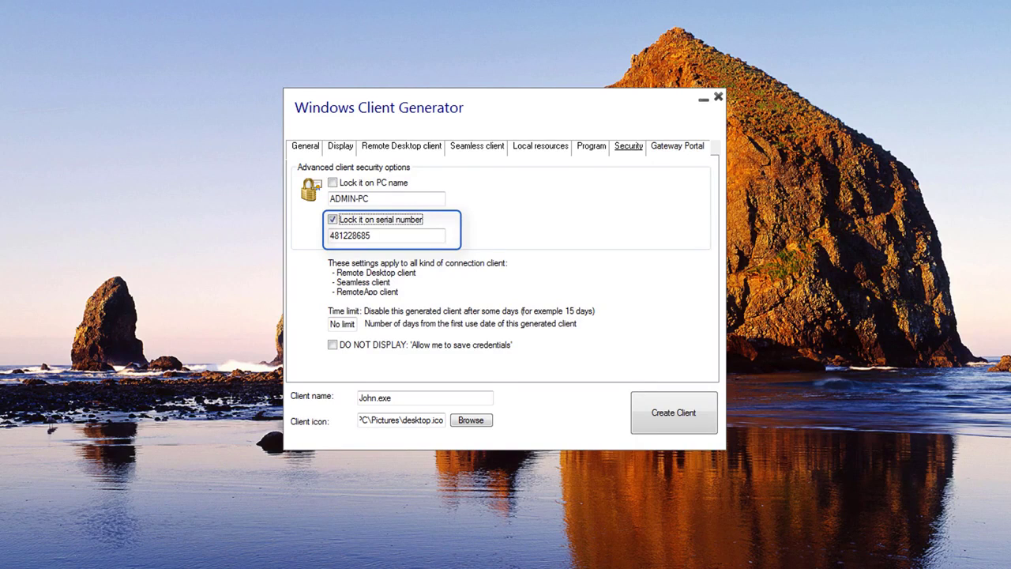
pyautogui.click(333, 183)
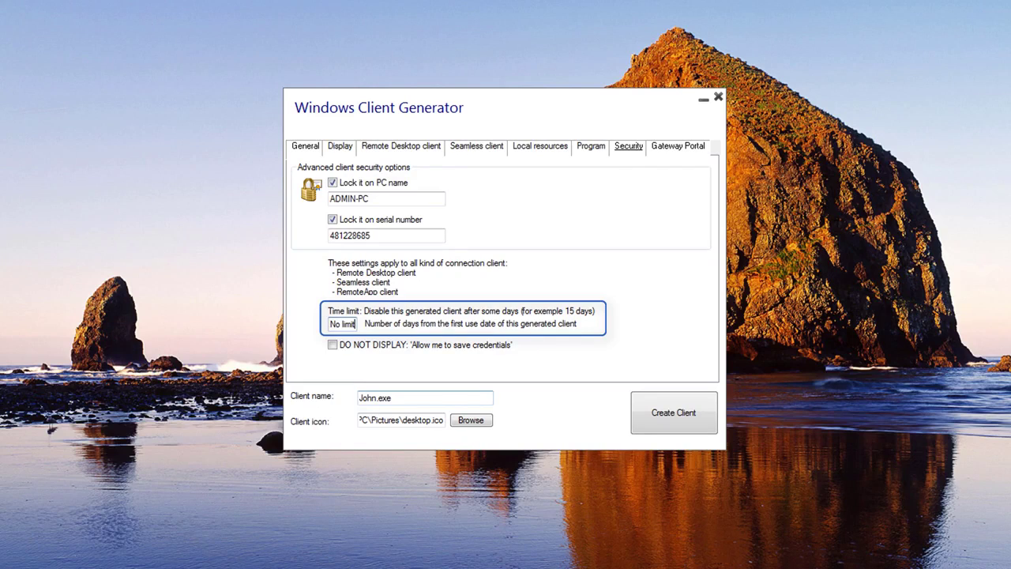
pyautogui.hotkey('shift', 'Home')
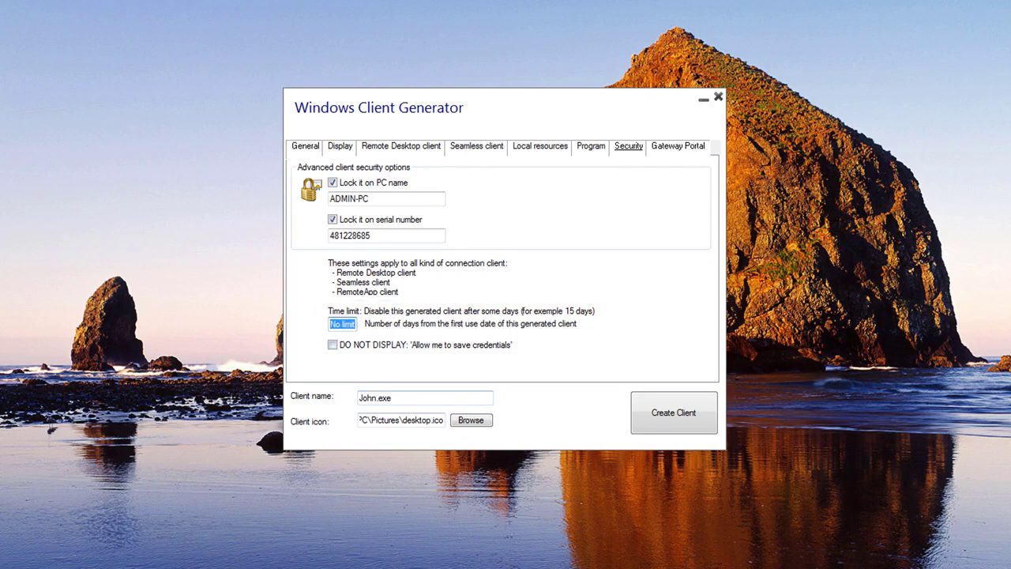
pyautogui.write('15')
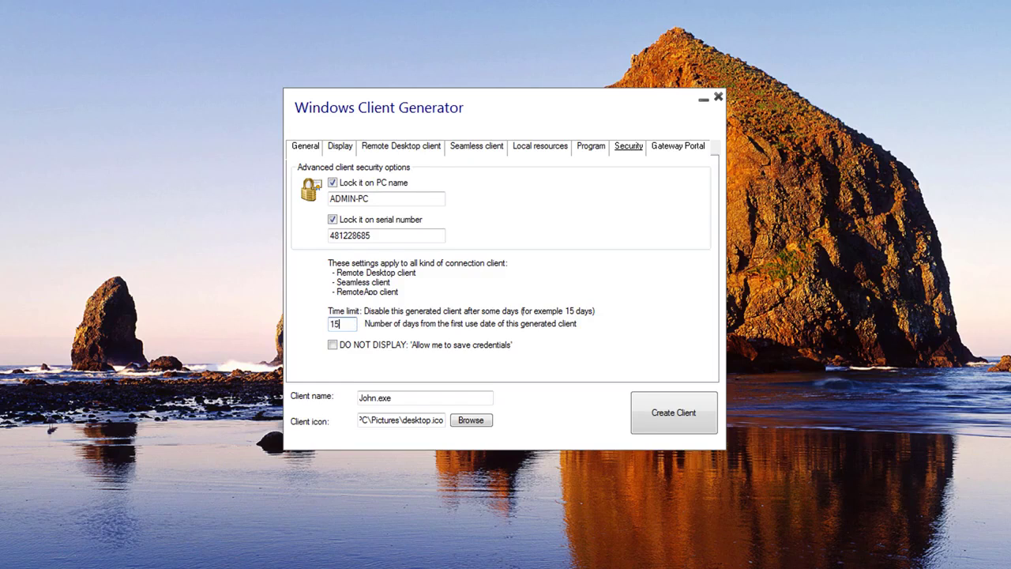
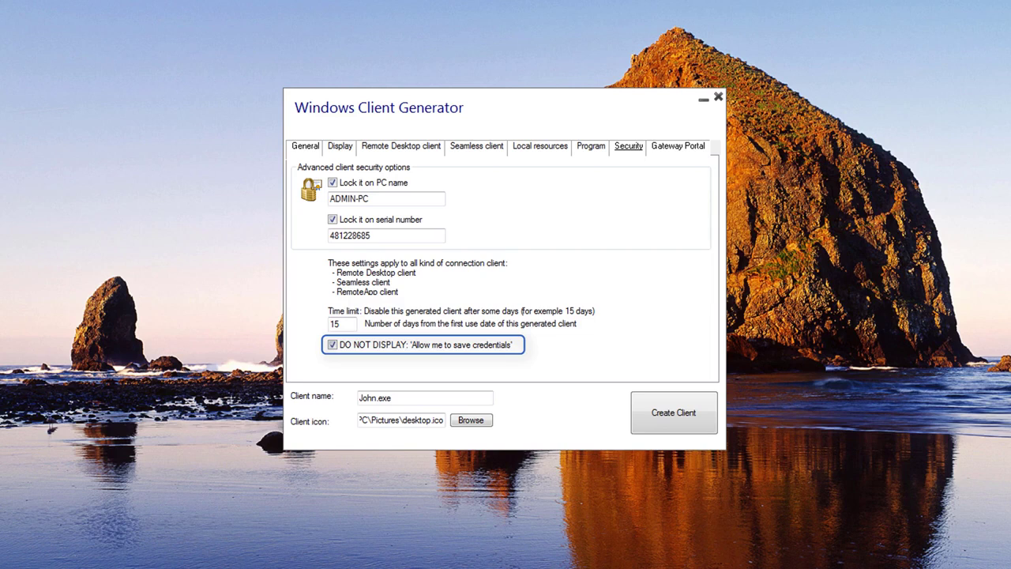
# - Show the Gateway Portal settings for John.exe, with its gateway, reverse proxy and load balancing options
pyautogui.click(678, 146)
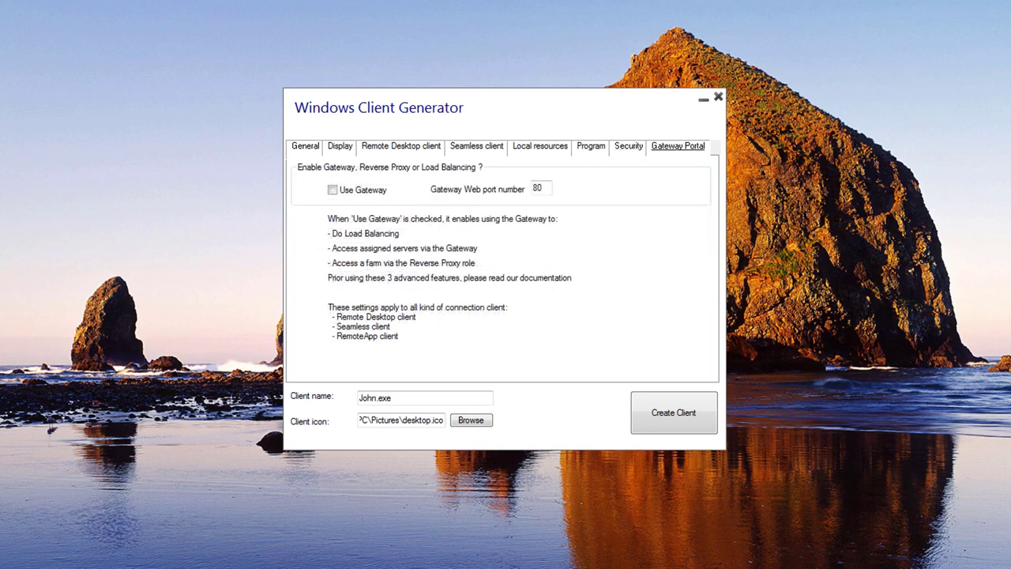